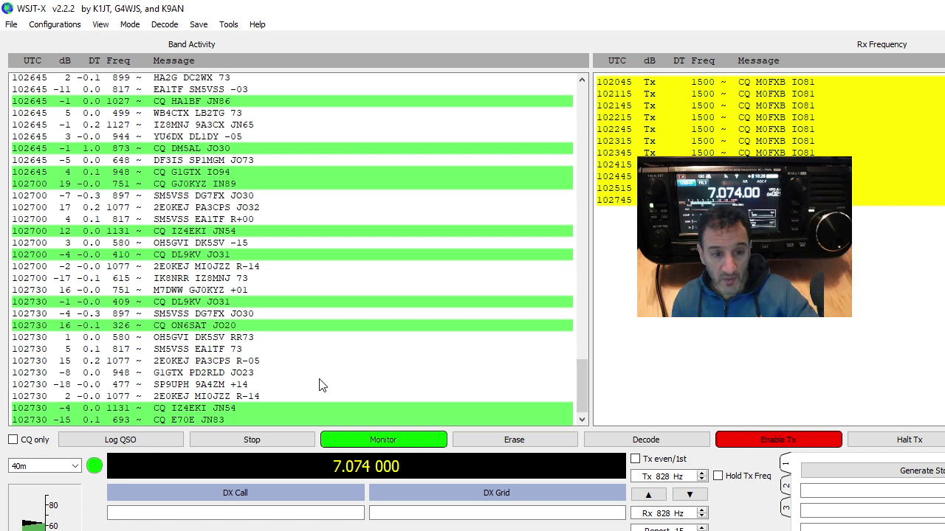
Open the program settings and look up the COM ports assigned to the IC-705 in Device Manager
left_click(14, 31)
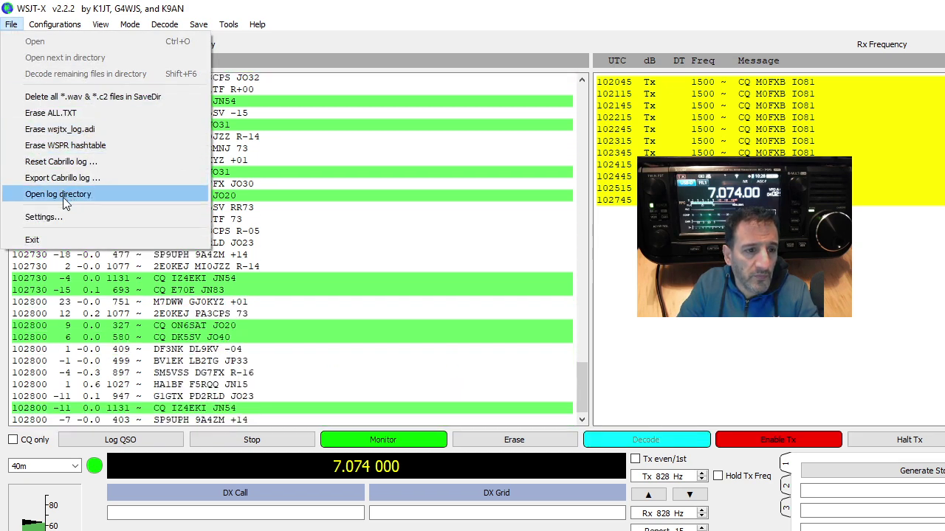
left_click(43, 219)
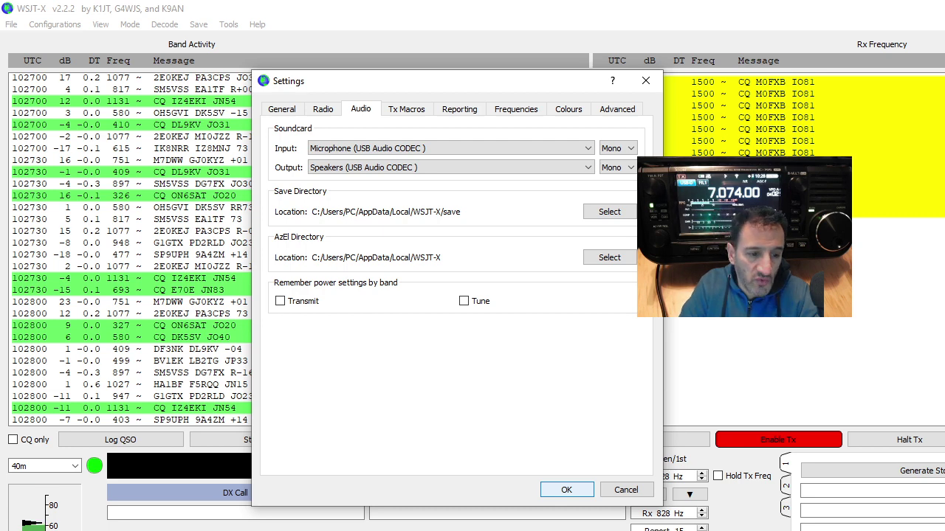
key("super+x")
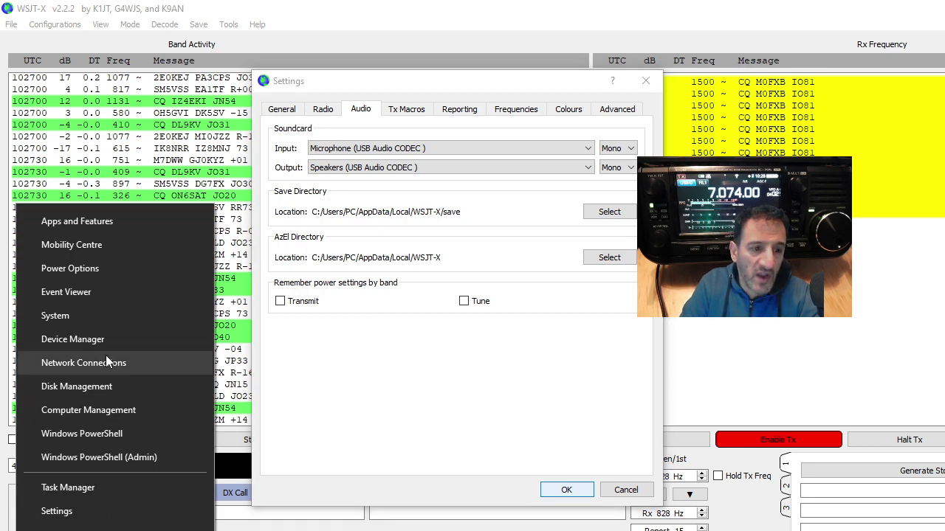
left_click(87, 342)
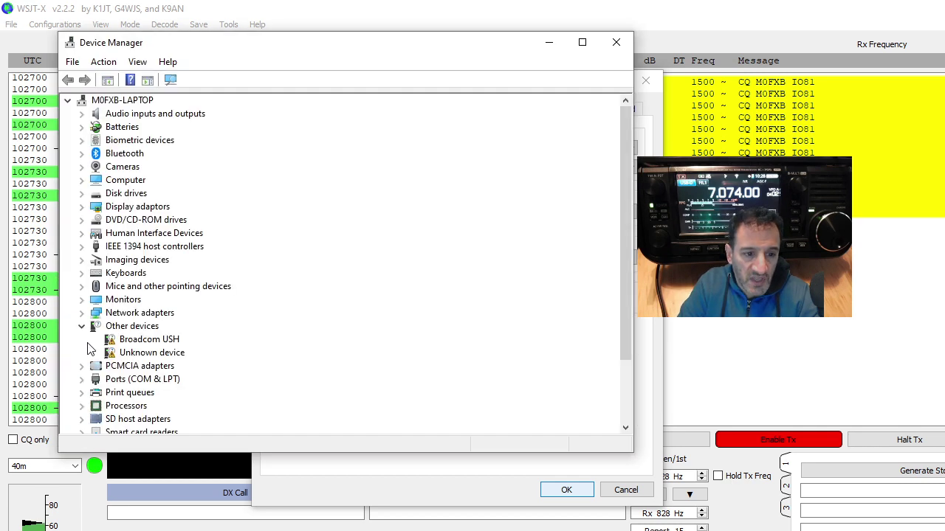
double_click(144, 380)
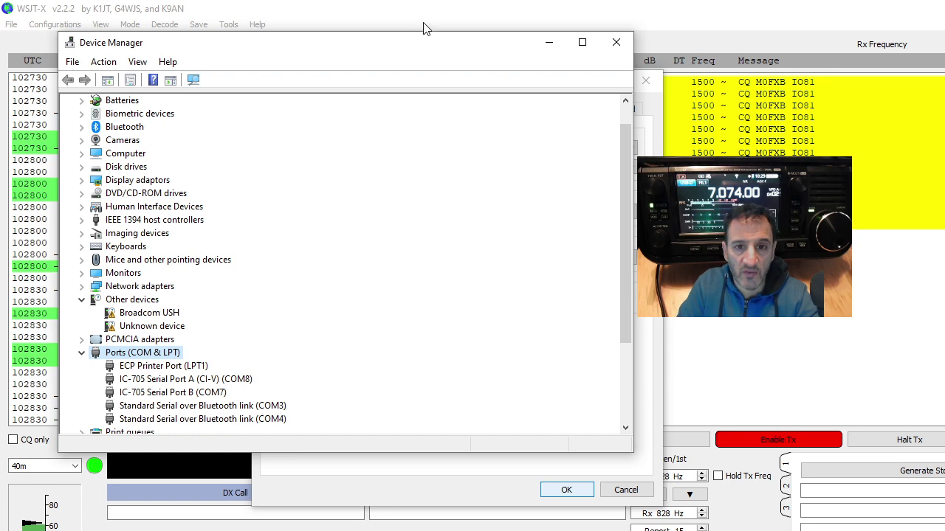
left_click(549, 45)
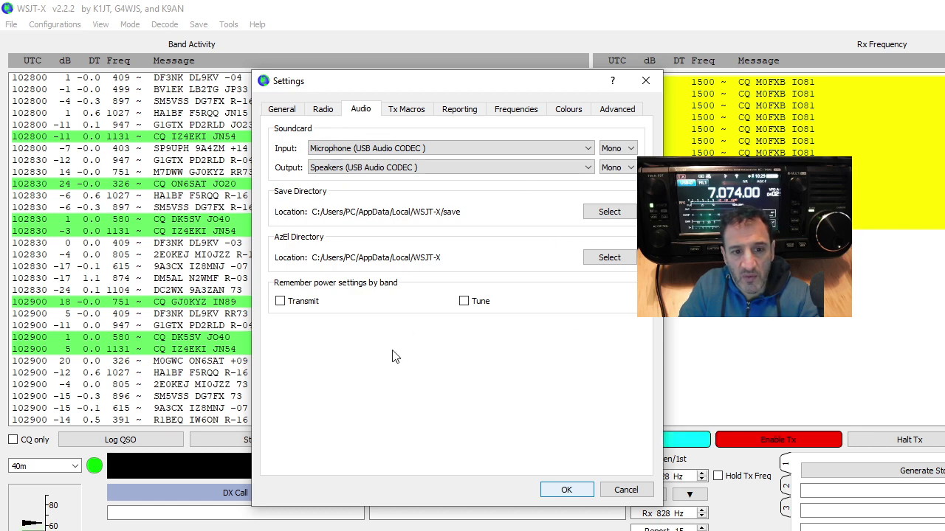
Review the general station settings and the radio's CAT control settings
left_click(281, 108)
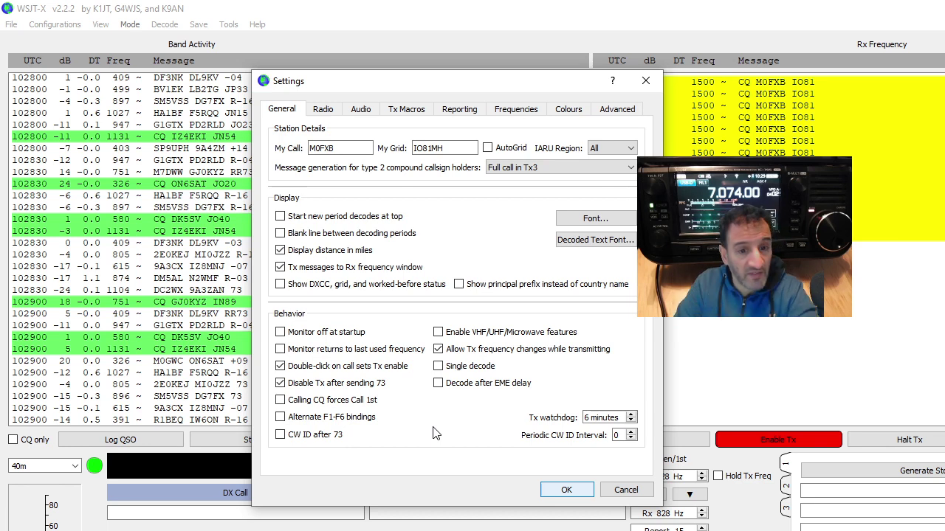
left_click(325, 115)
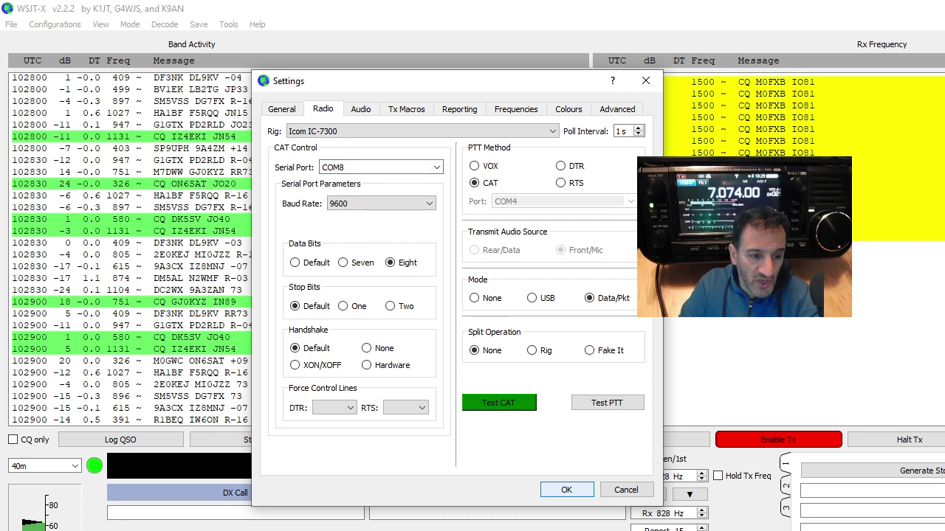
Examine the port settings of IC-705 Serial Port A (CI-V) in Device Manager, and accept the WSJT-X radio settings
key("super+x")
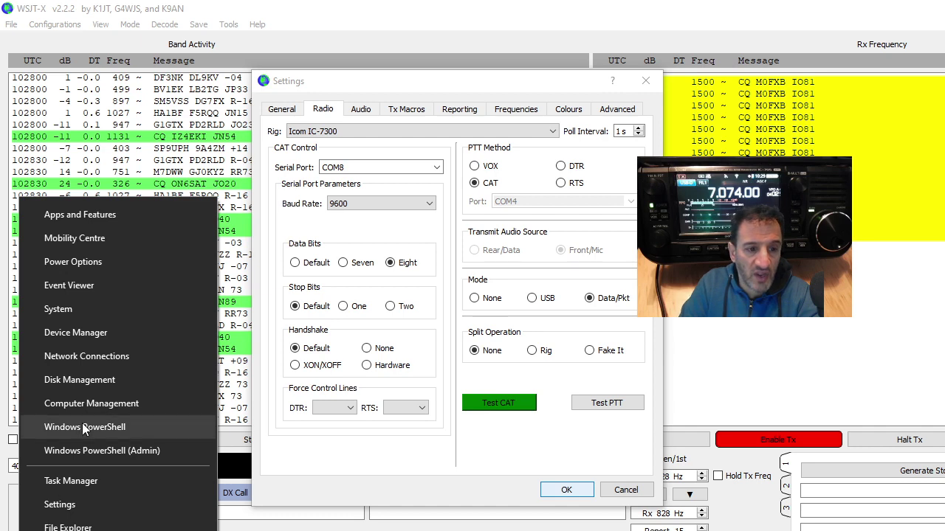
left_click(76, 332)
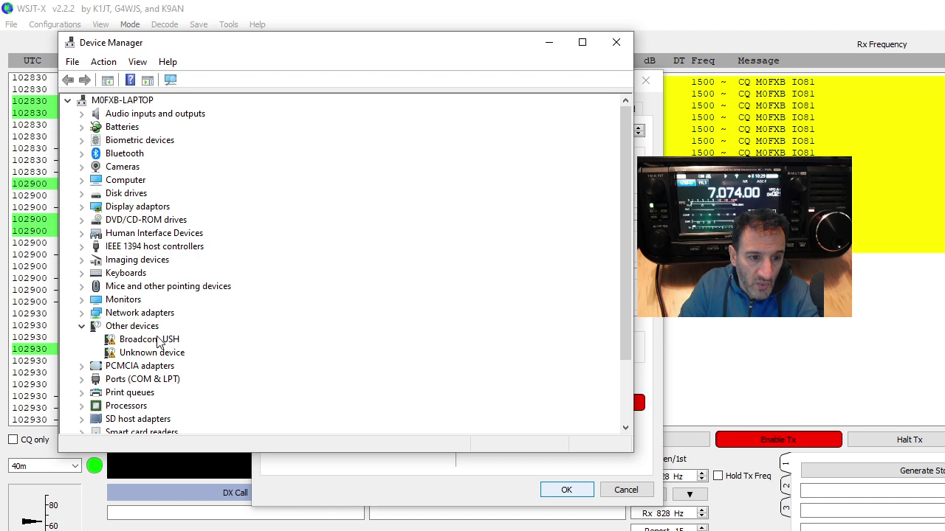
double_click(148, 379)
left_click(198, 380)
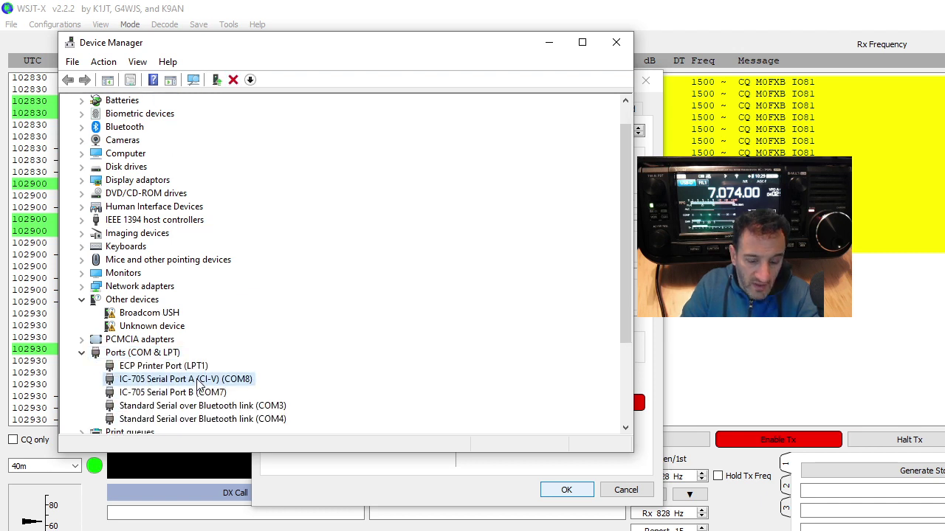
right_click(197, 382)
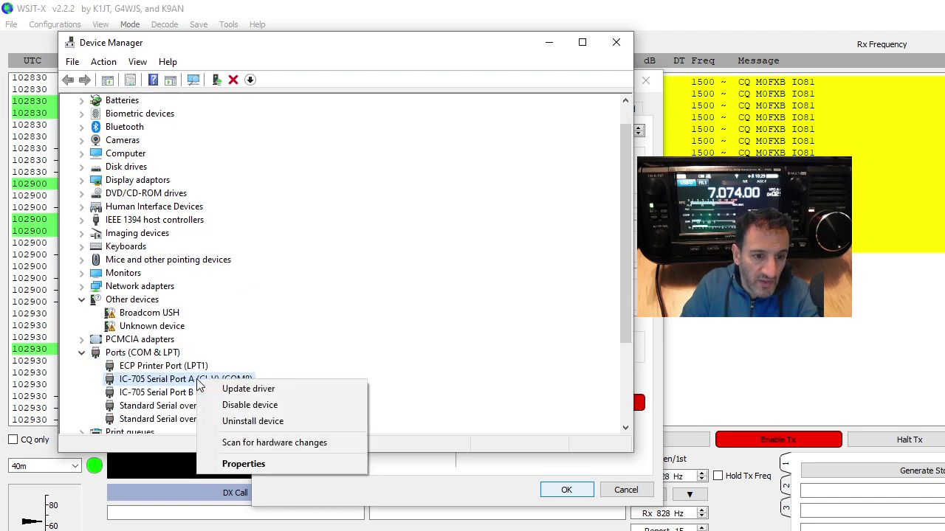
left_click(243, 464)
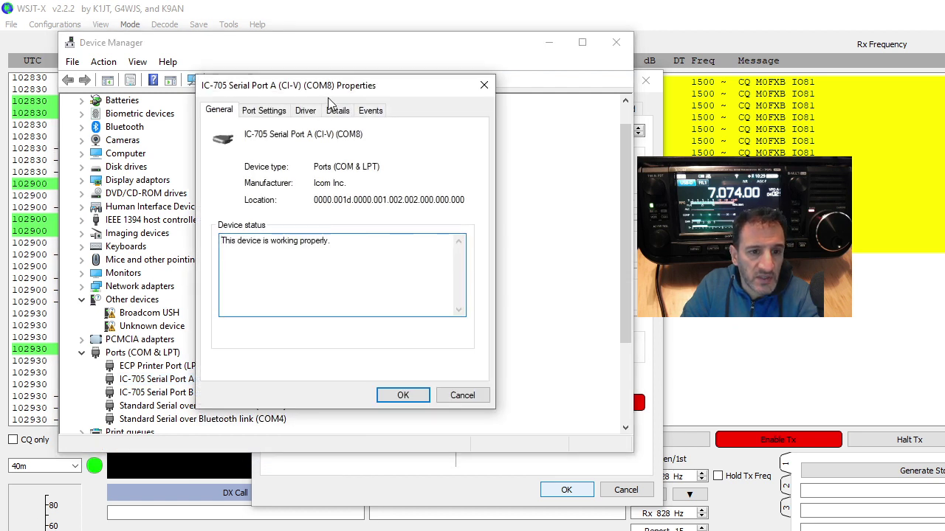
left_click(270, 117)
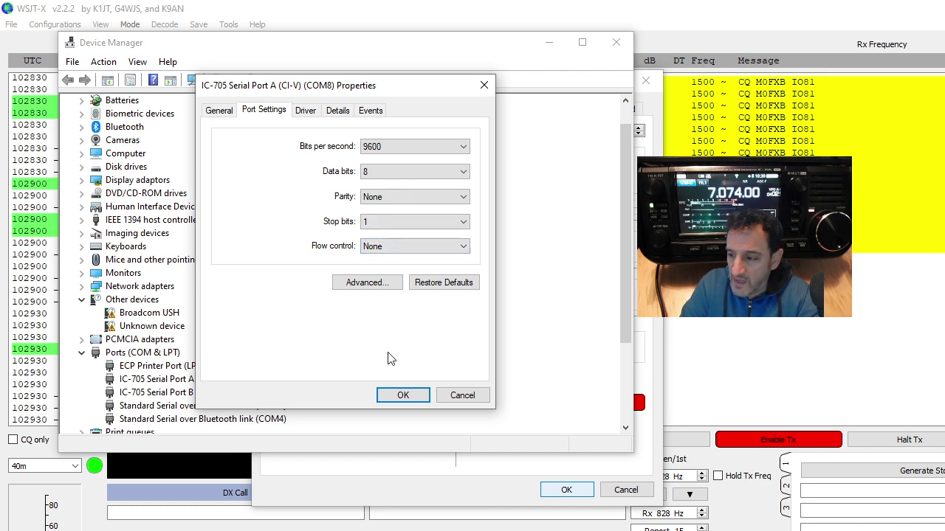
left_click(405, 394)
left_click(617, 42)
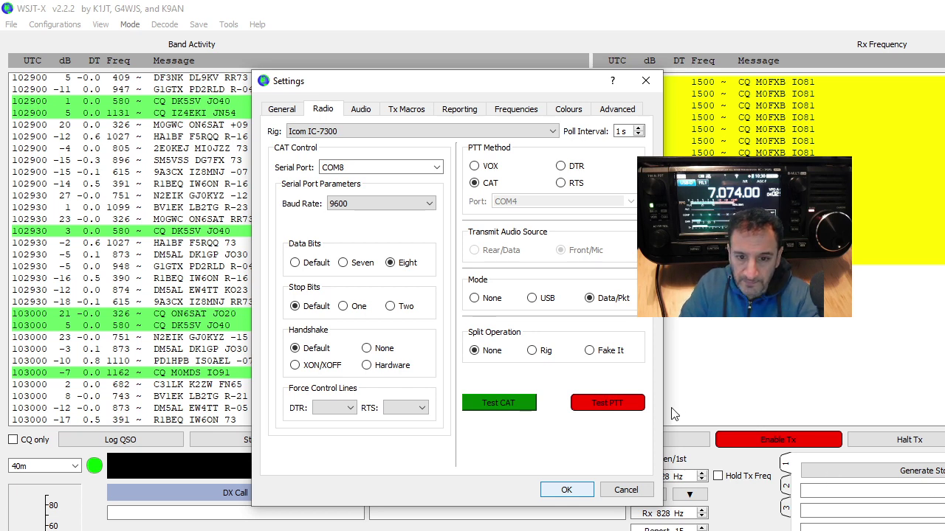
left_click(566, 490)
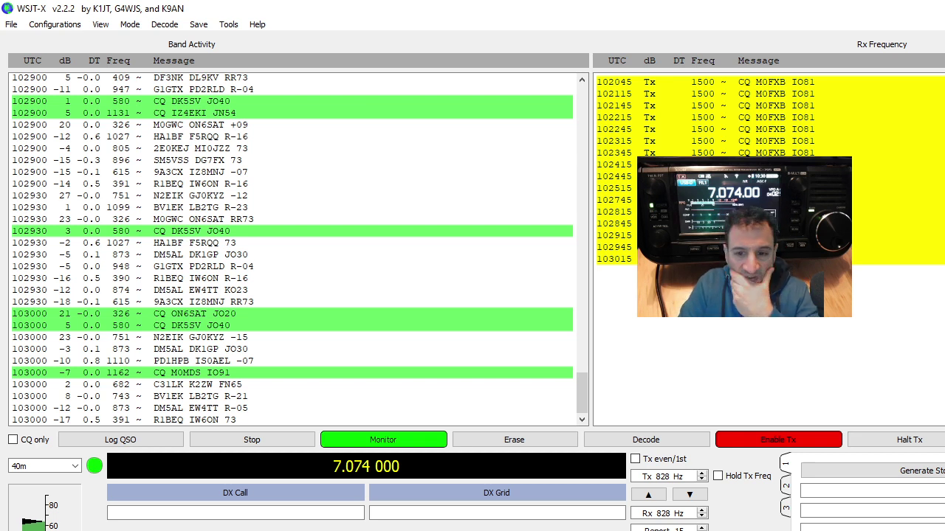
Halt the current transmission, re-enable transmit for a CQ call, and halt transmitting again
left_click(912, 443)
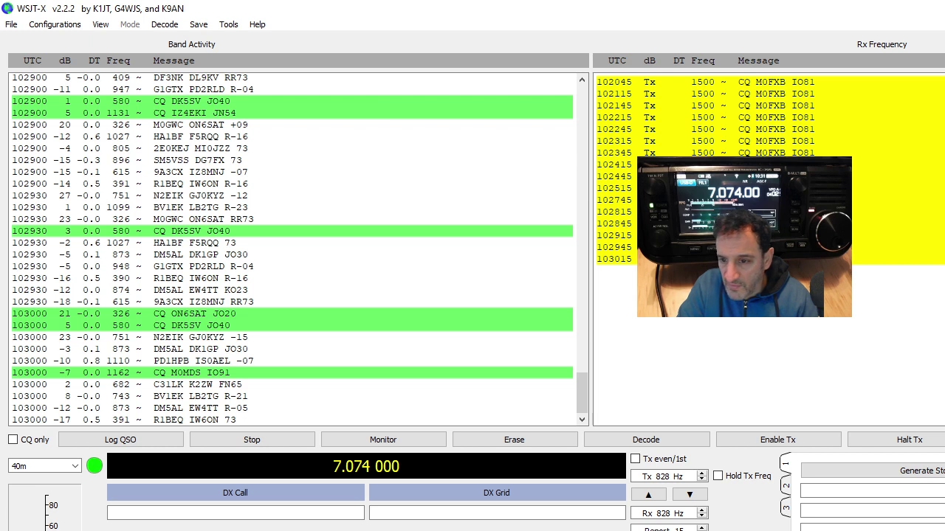
left_click(913, 443)
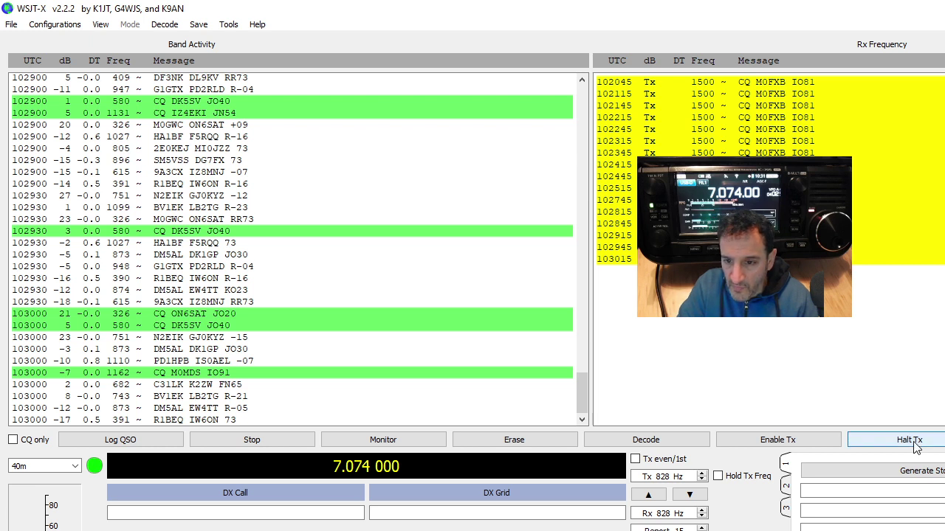
left_click(771, 443)
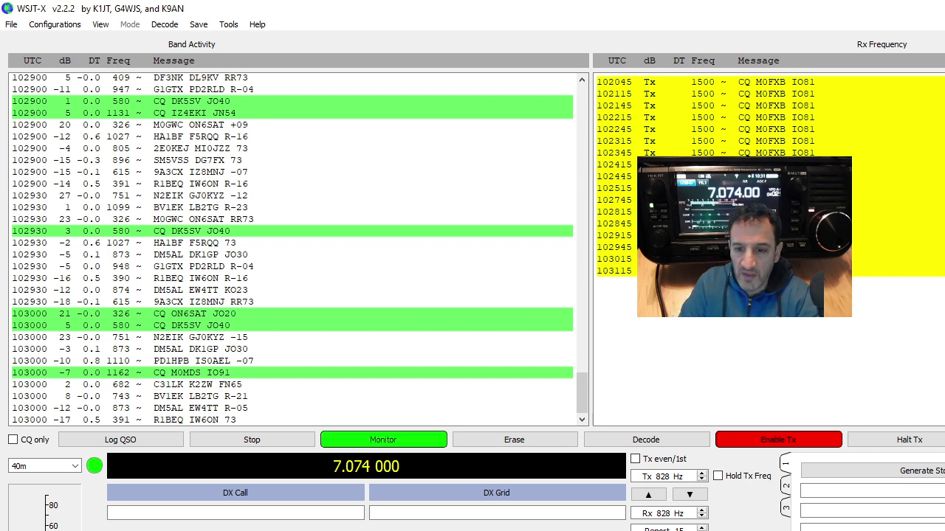
left_click(912, 441)
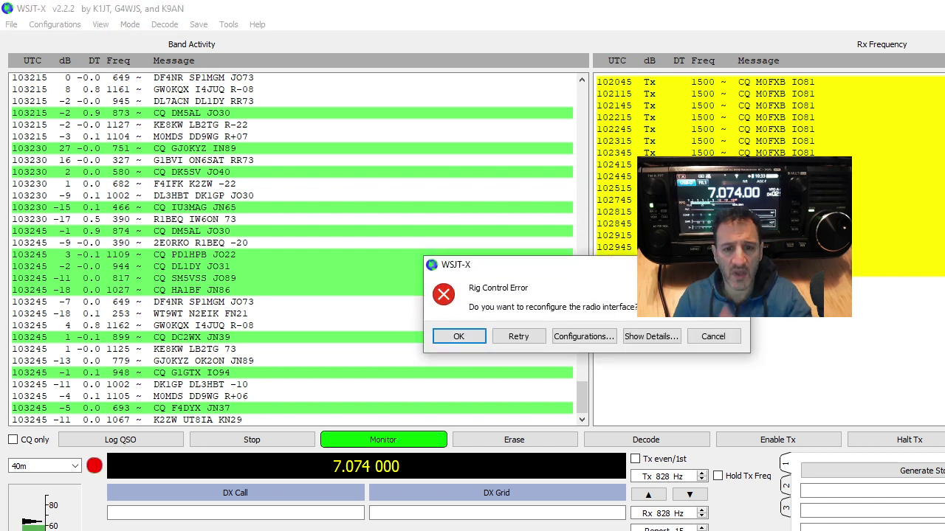
Bring up the radio interface configuration from the rig control error and close it without changes
left_click(459, 337)
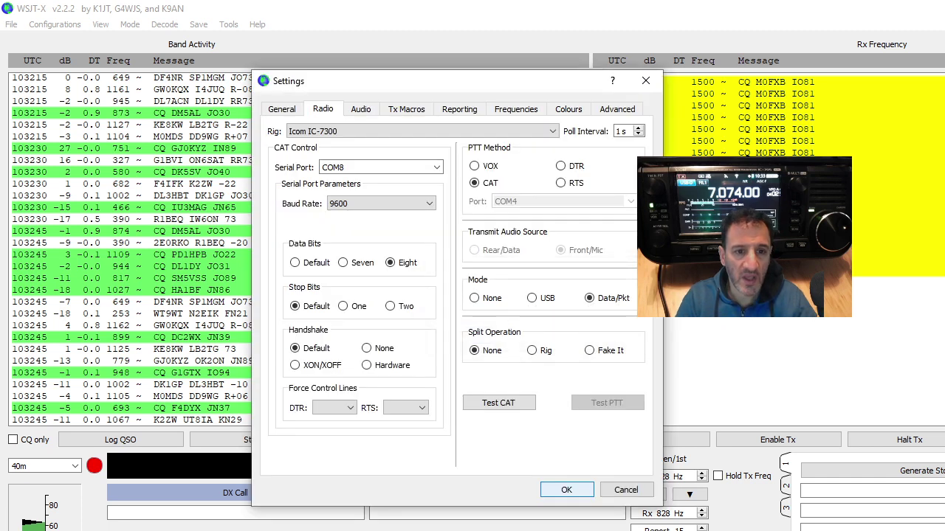
left_click(646, 83)
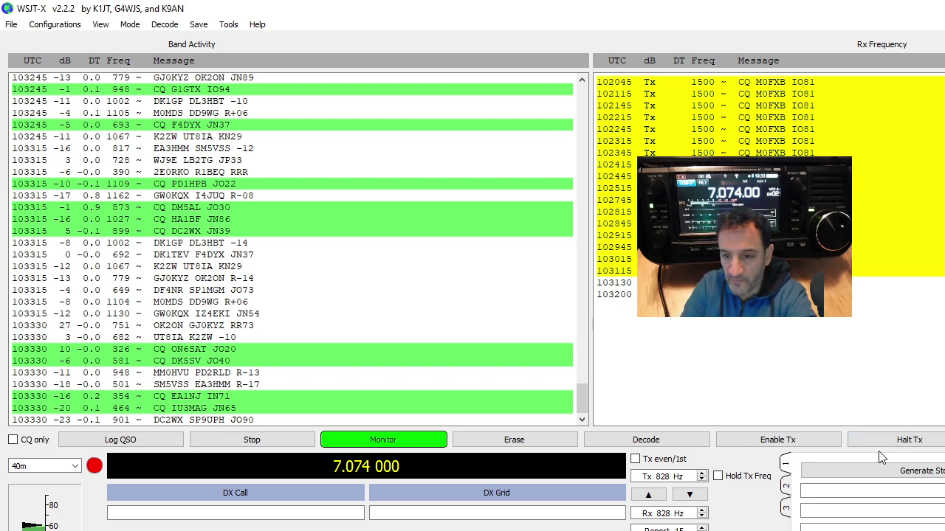
Run another transmit test by enabling Tx from a halted state, and halt the transmission
left_click(913, 443)
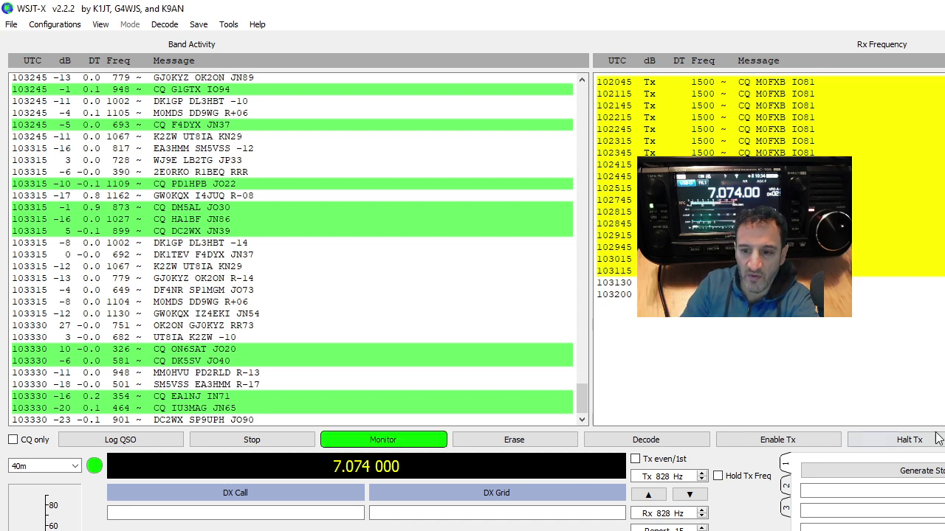
left_click(801, 442)
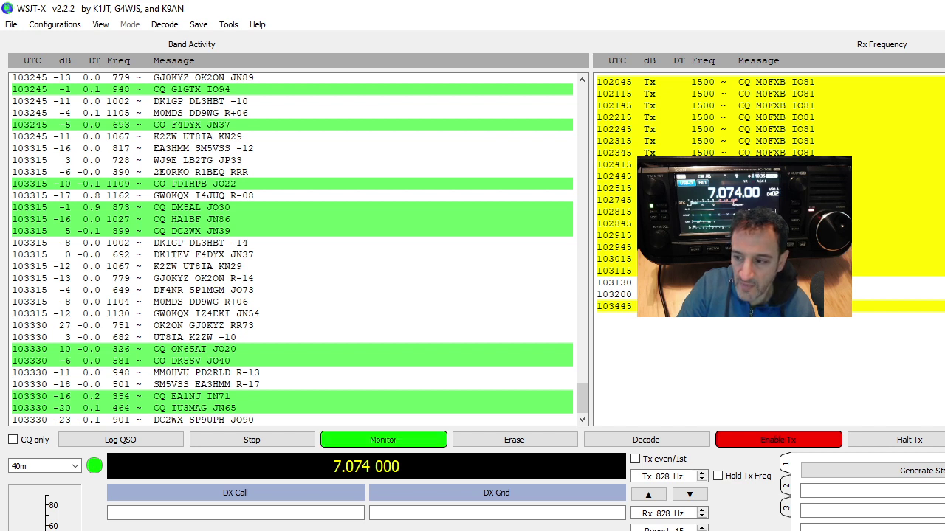
left_click(910, 440)
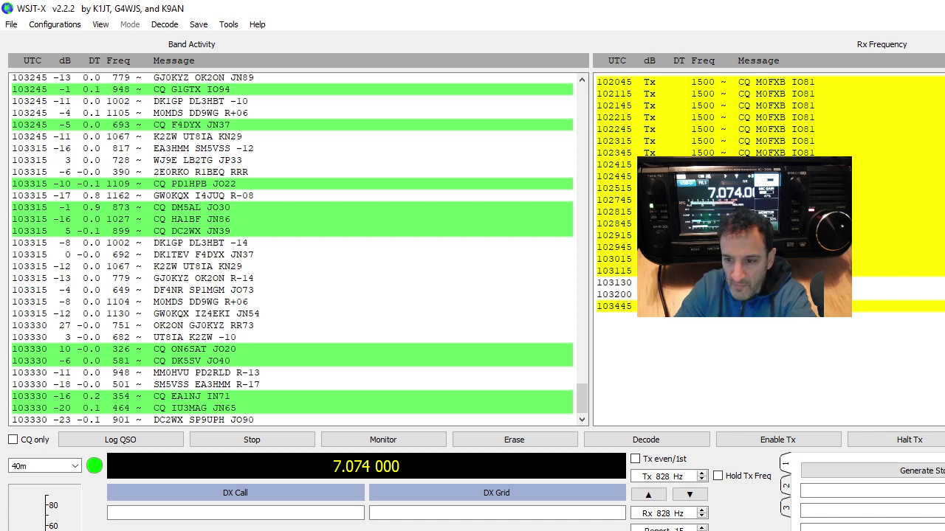
left_click(931, 443)
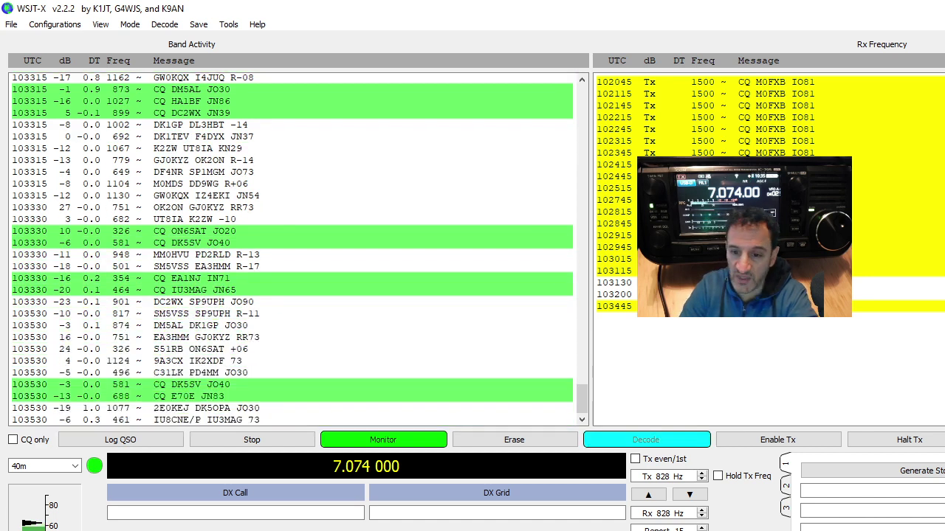
Reopen the program settings and review the general station details
left_click(13, 24)
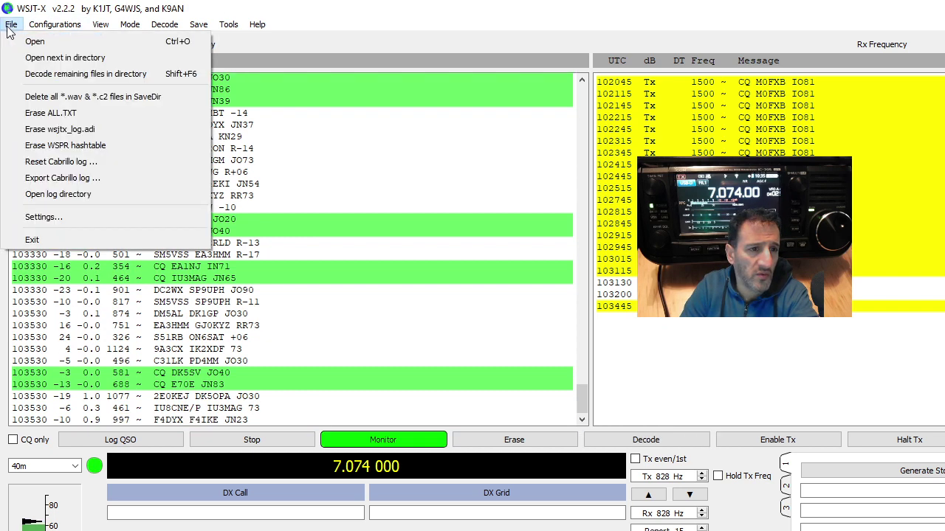
left_click(46, 217)
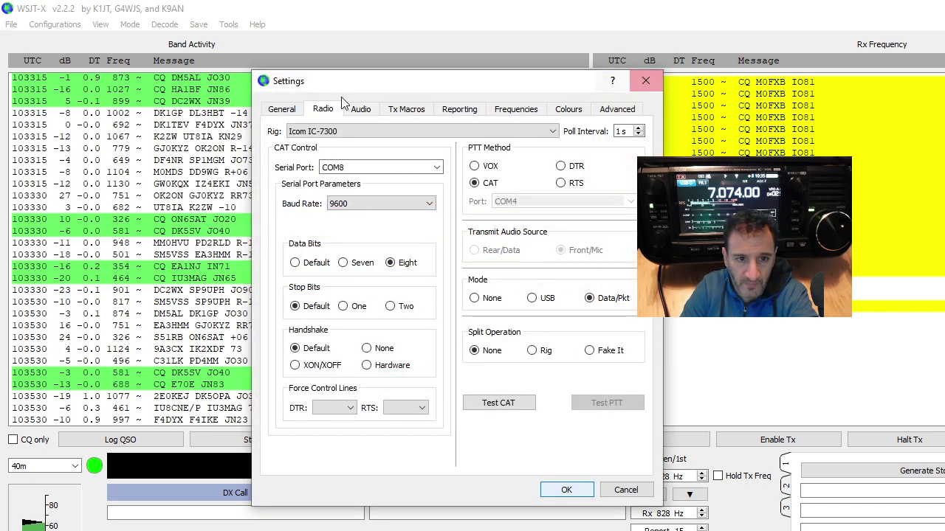
left_click(283, 110)
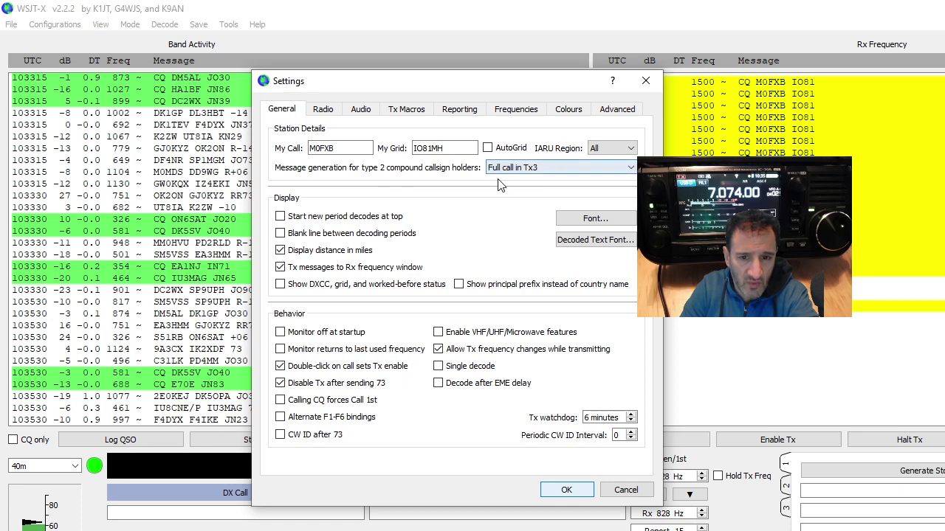
Check the soundcard input and output device choices in the audio settings
left_click(361, 110)
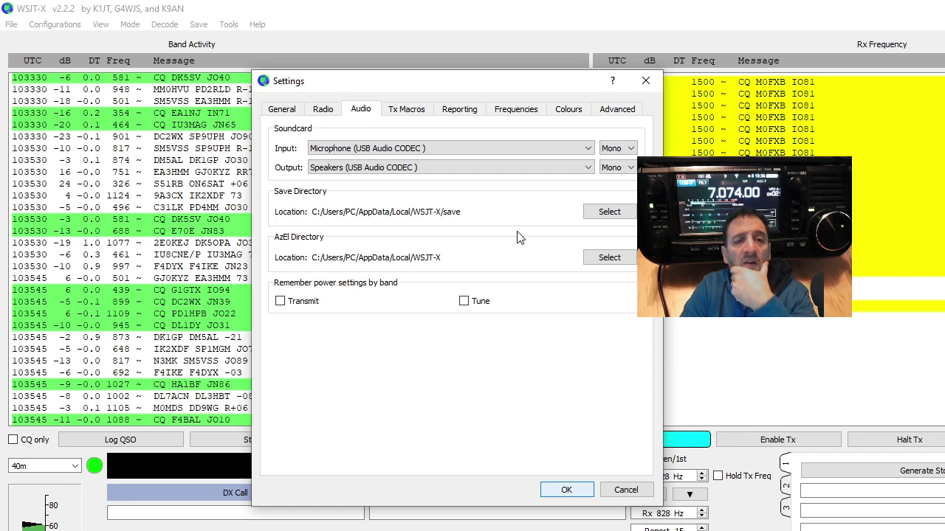
left_click(588, 149)
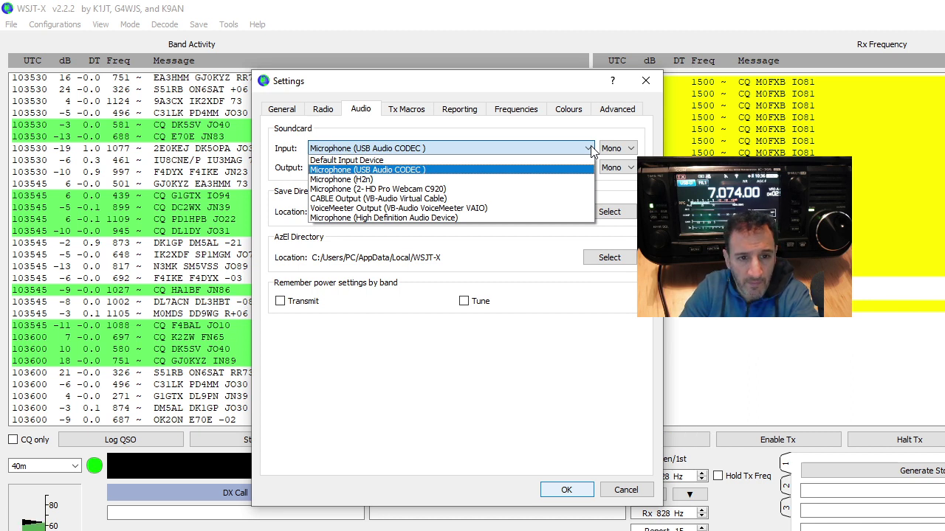
left_click(591, 148)
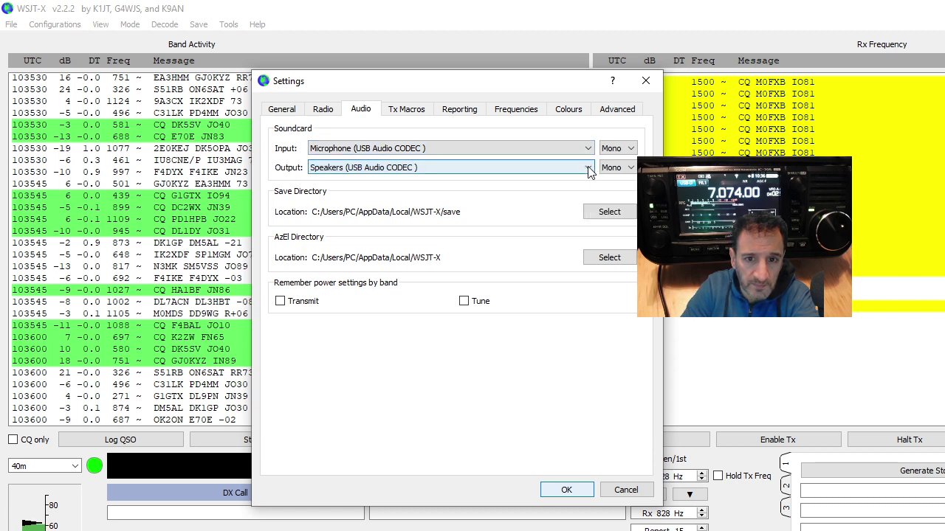
left_click(590, 168)
left_click(590, 169)
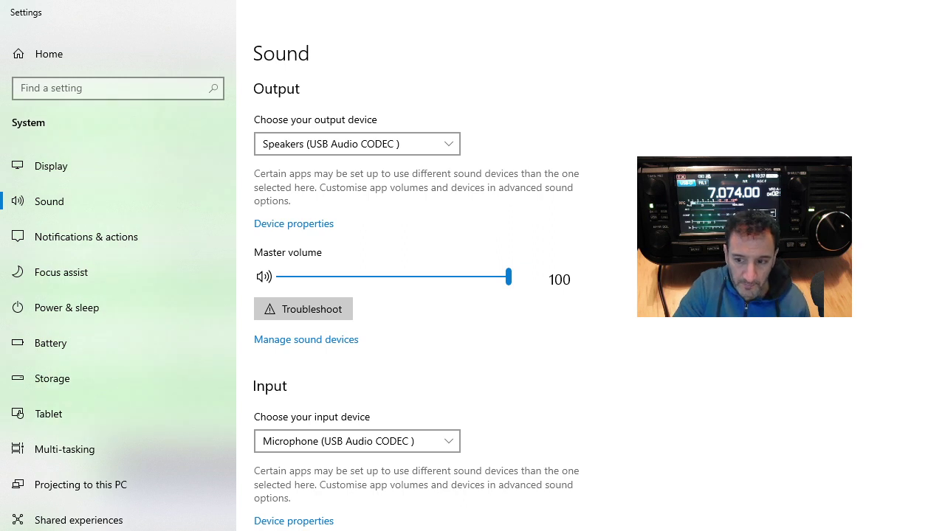
Review the Windows sound settings and open the list for managing sound devices
scroll(413, 295, "down", 2)
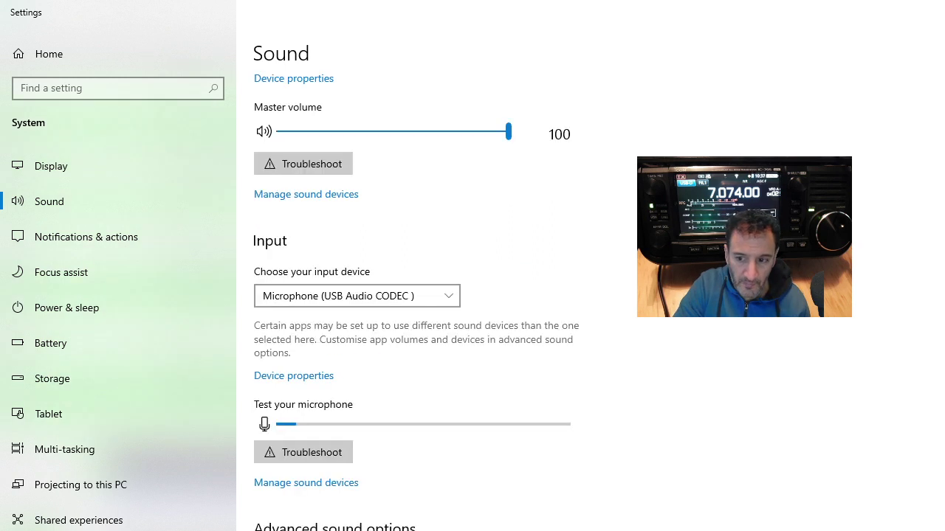
left_click(322, 483)
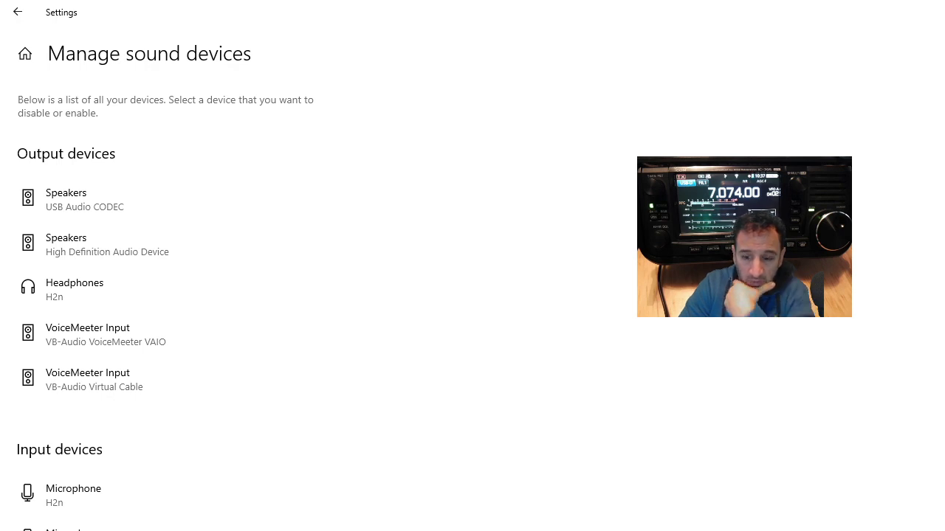
Review the input devices, check the USB Audio CODEC microphone entry, and open the device properties of the current sound input
scroll(295, 295, "down", 2)
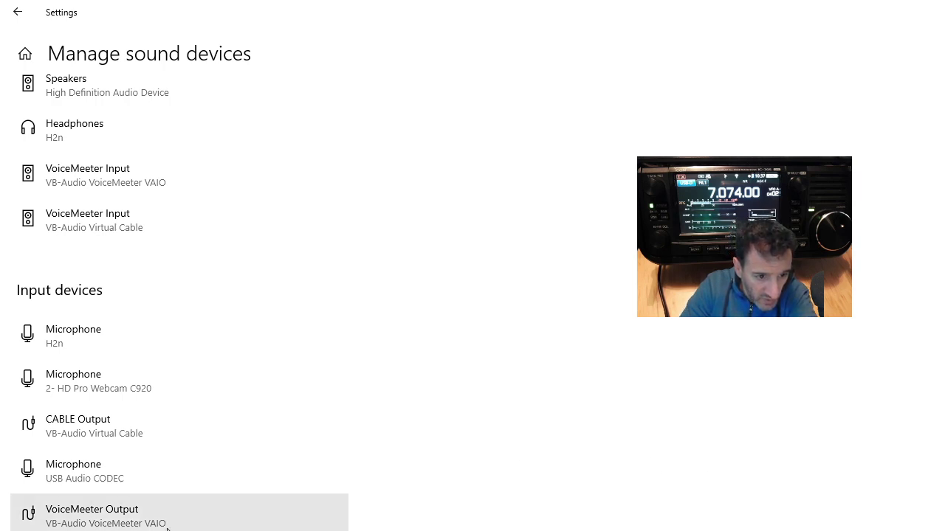
left_click(138, 476)
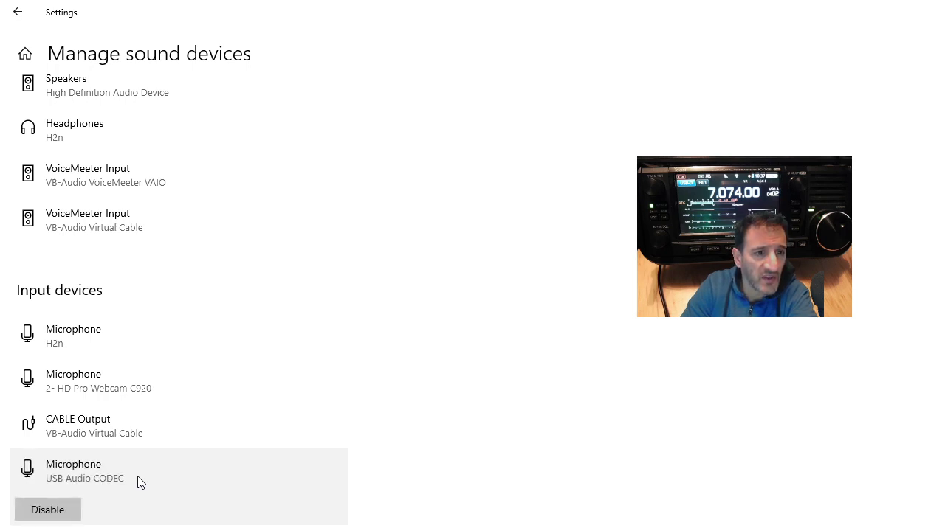
left_click(17, 13)
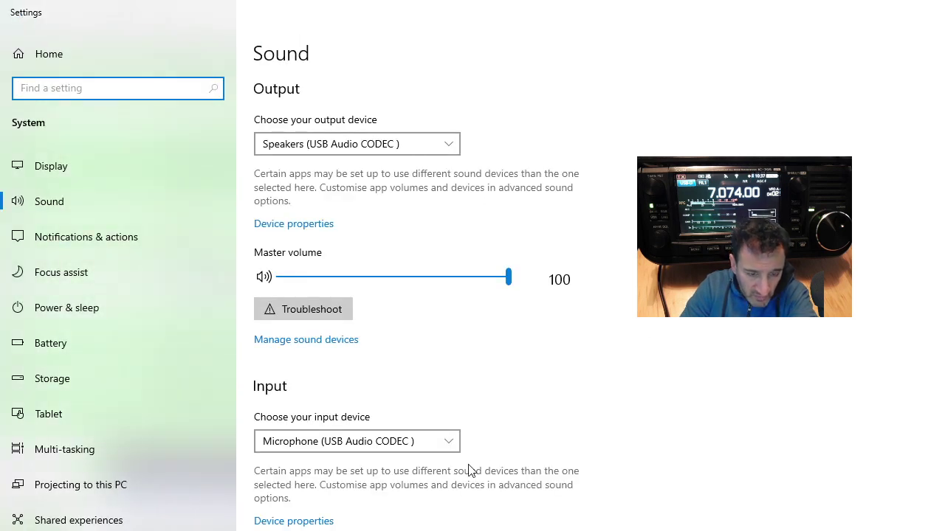
left_click(318, 522)
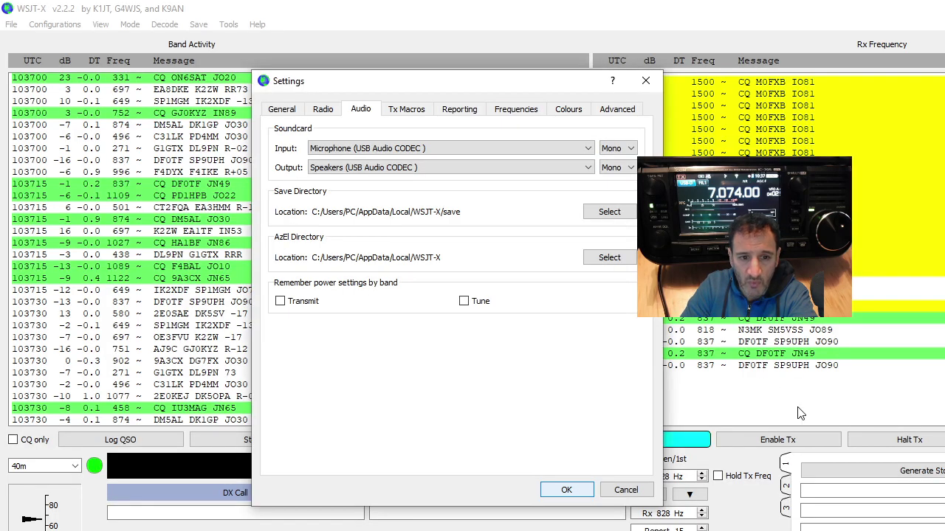
Accept the WSJT-X audio settings with the USB Audio CODEC devices and enable Tx for another CQ transmission
left_click(566, 490)
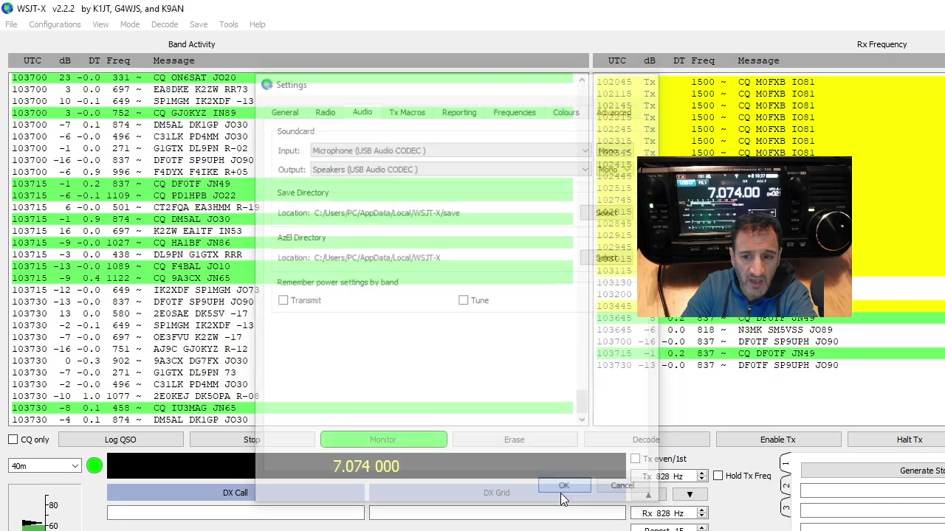
left_click(794, 442)
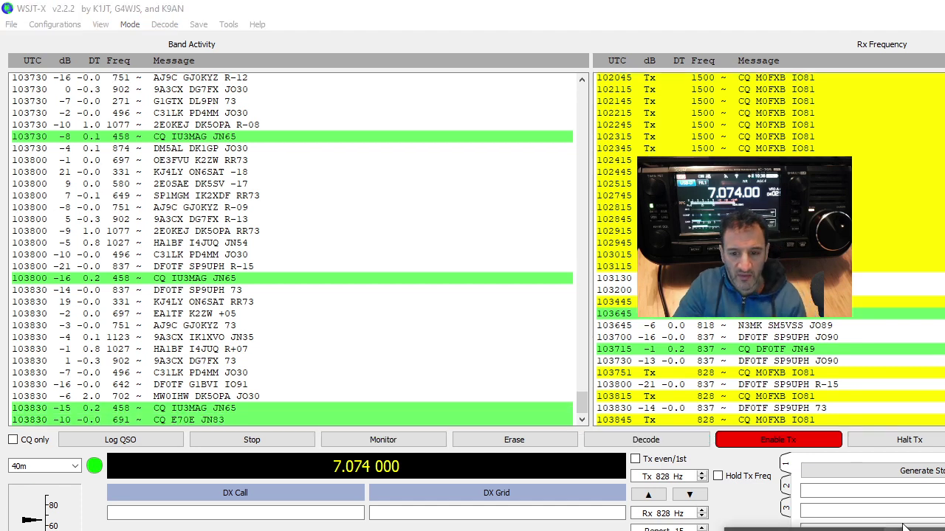
Switch to the Wide Graph and move both the Rx and Tx offsets to 551 Hz on the waterfall
key("alt+Tab")
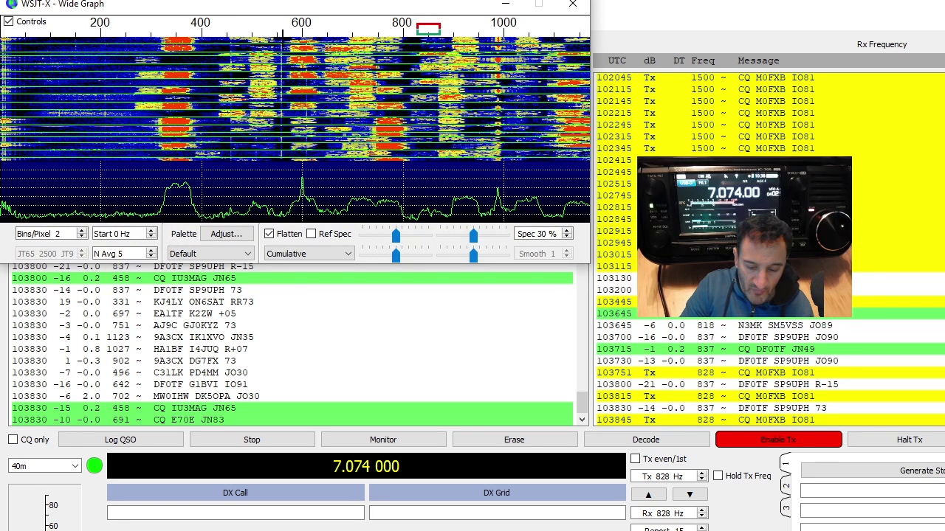
right_click(285, 41)
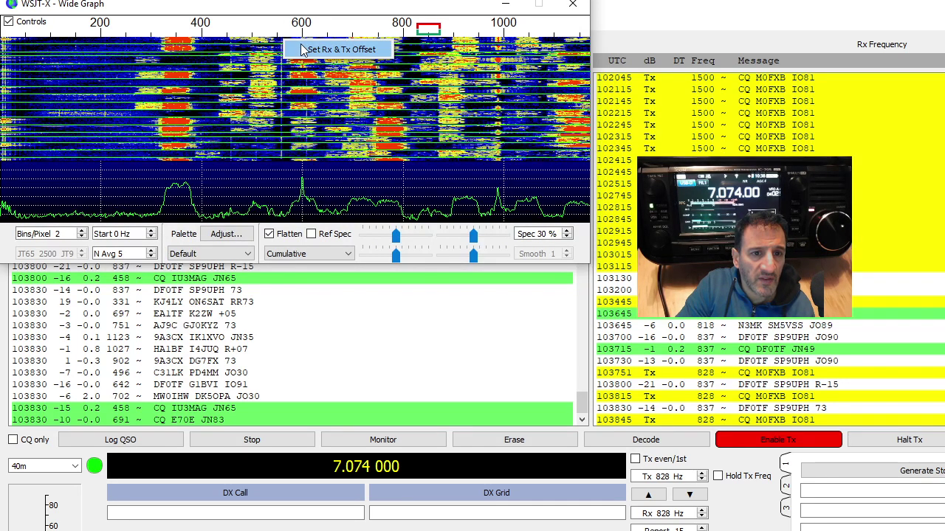
left_click(340, 49)
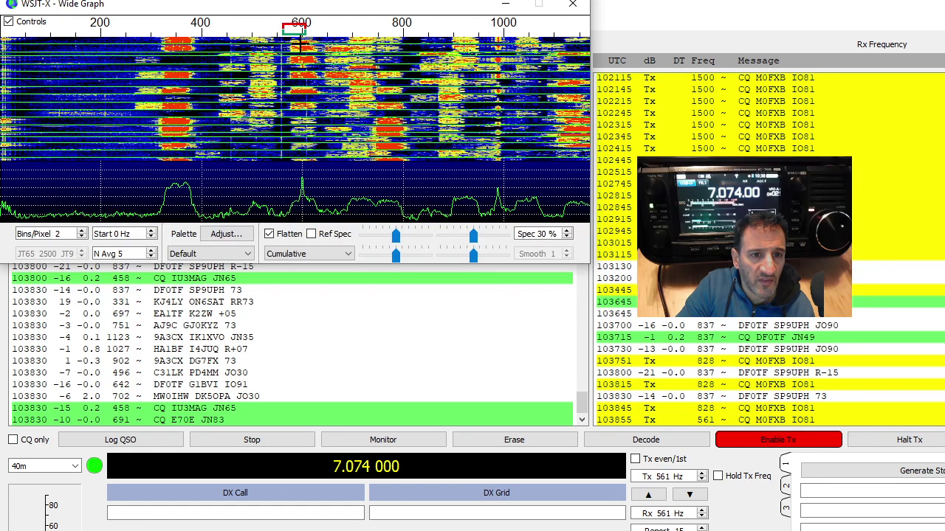
left_click(279, 44)
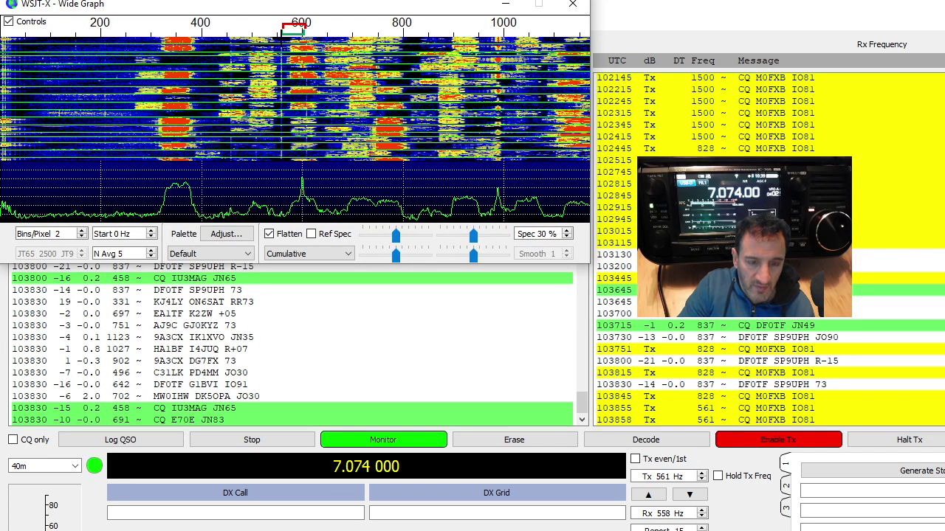
right_click(279, 44)
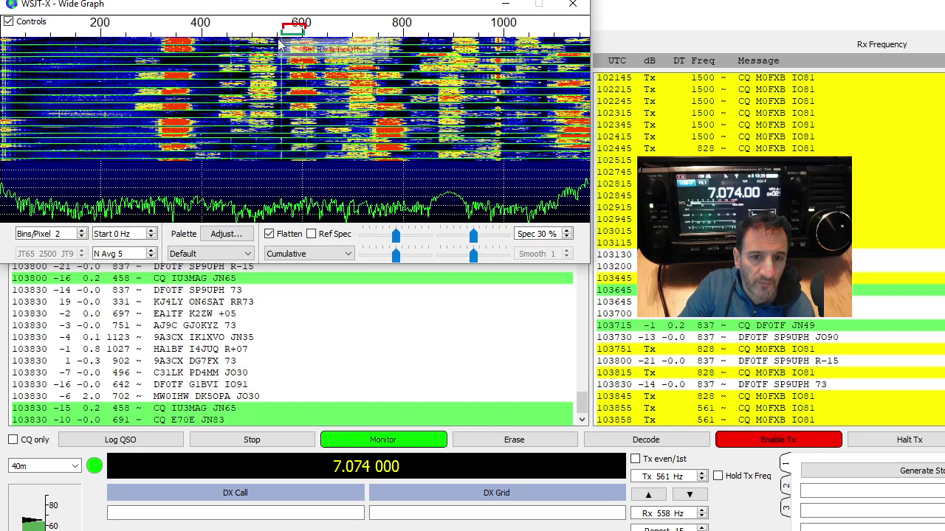
left_click(296, 48)
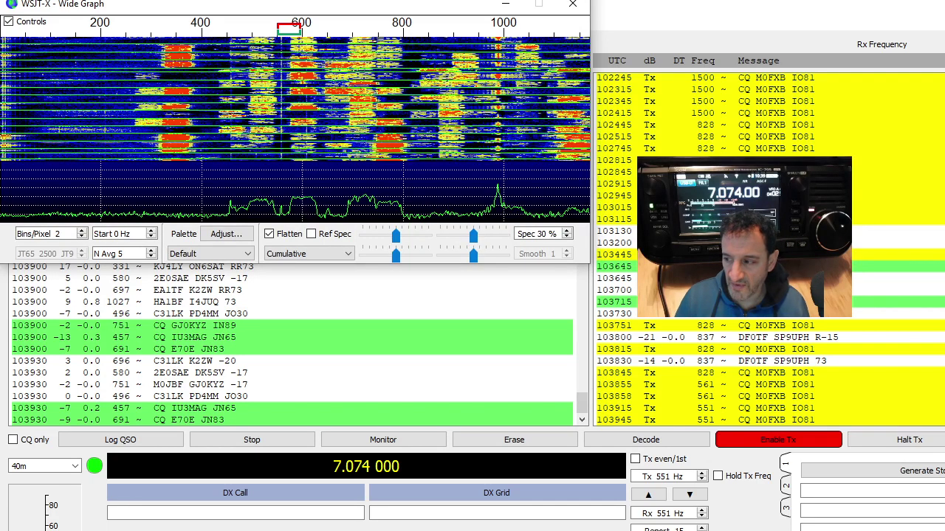
key("alt+m")
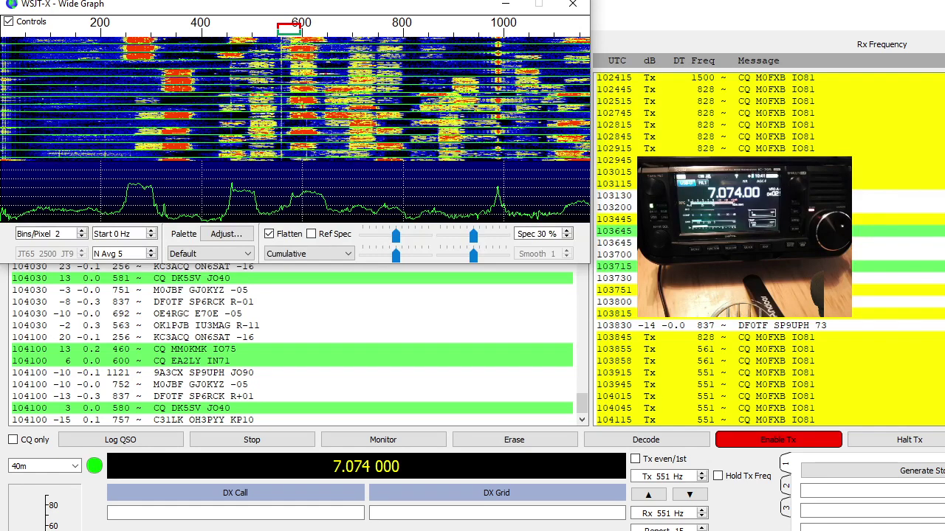
key("alt+m")
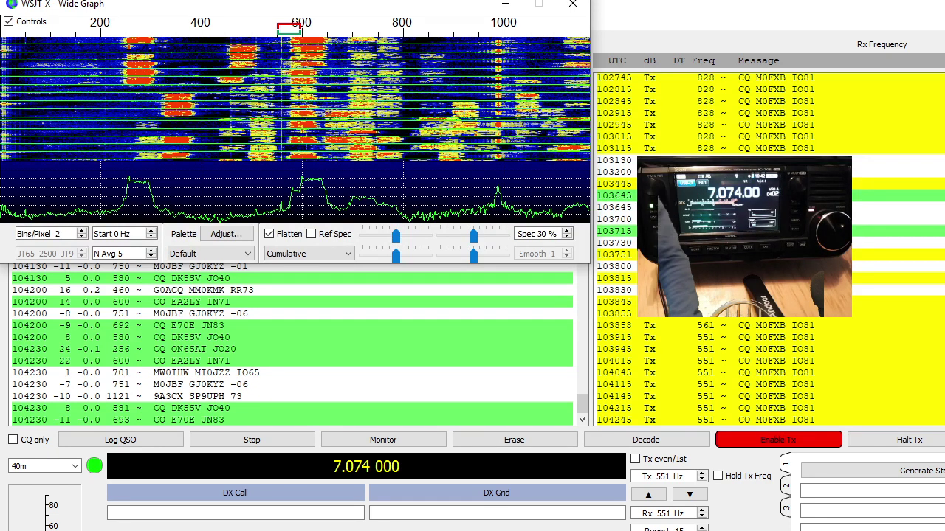
key("alt+m")
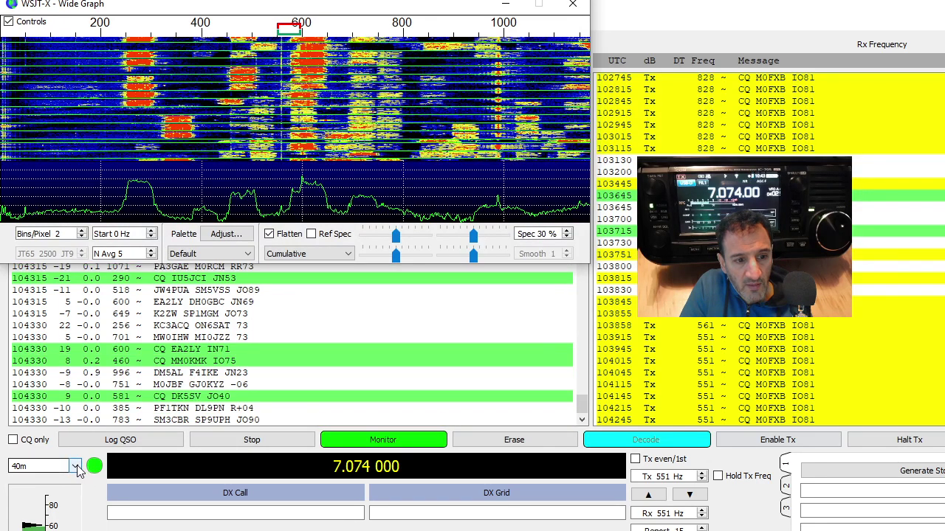
Change the operating band to 80m at 3.573 MHz and test transmitting there by enabling Tx
left_click(76, 466)
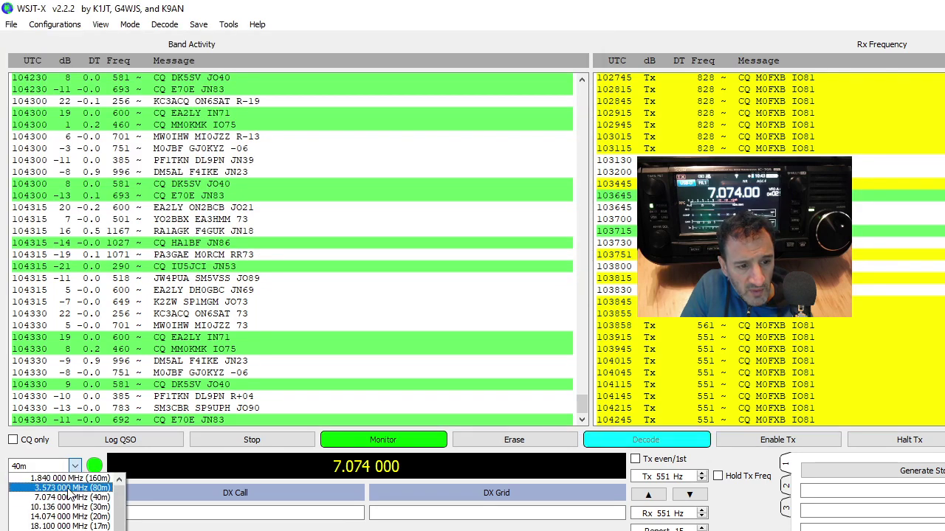
left_click(68, 489)
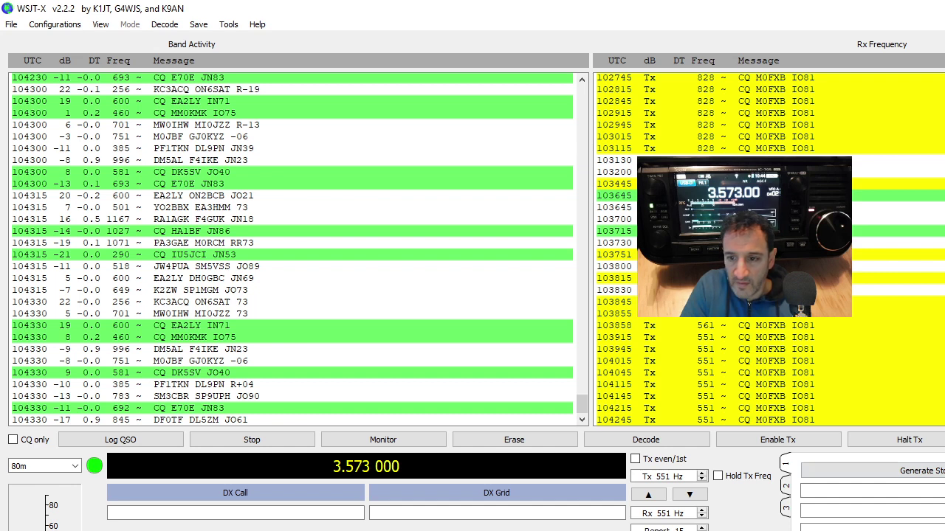
left_click(797, 441)
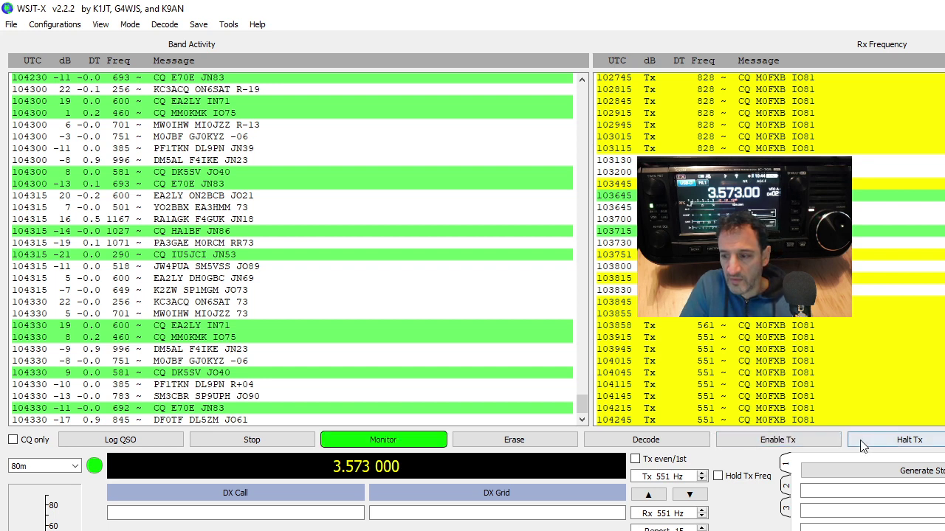
left_click(788, 447)
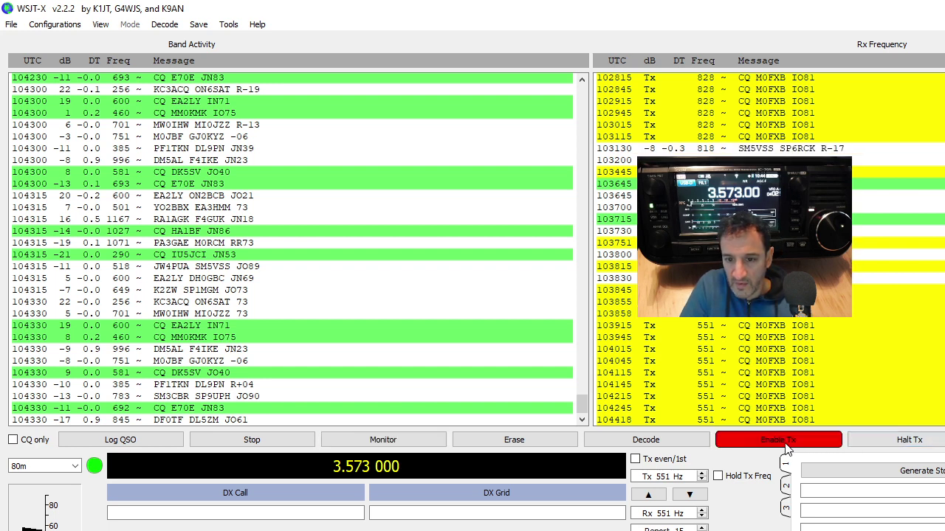